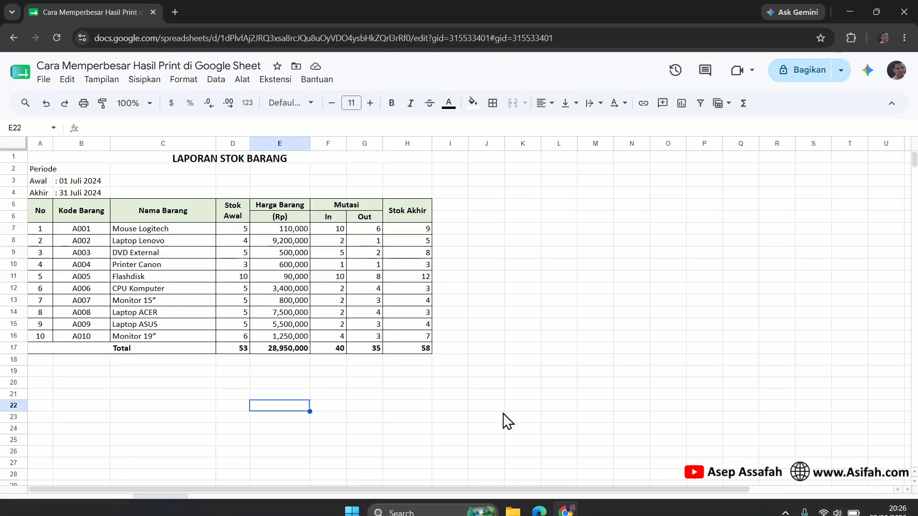
Step: Open the print settings for the stock report sheet and choose A4 paper in landscape orientation
left_click(423, 385)
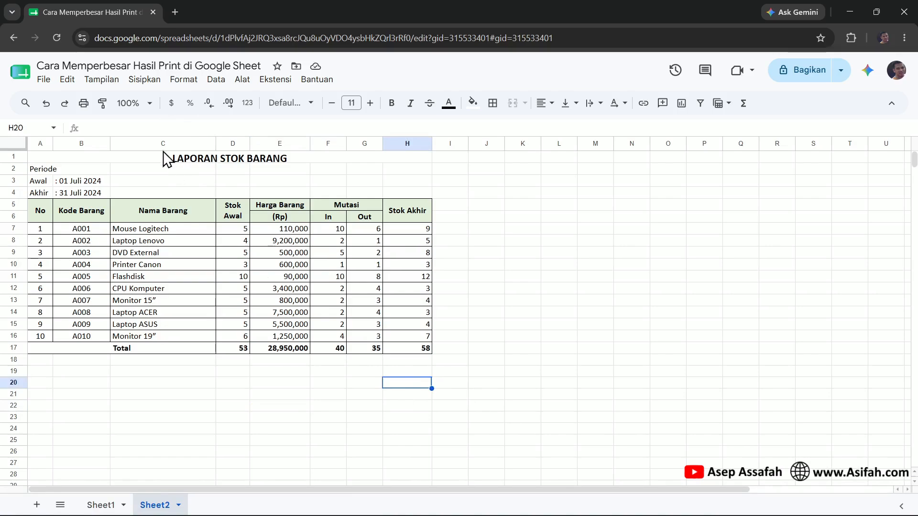
left_click(48, 82)
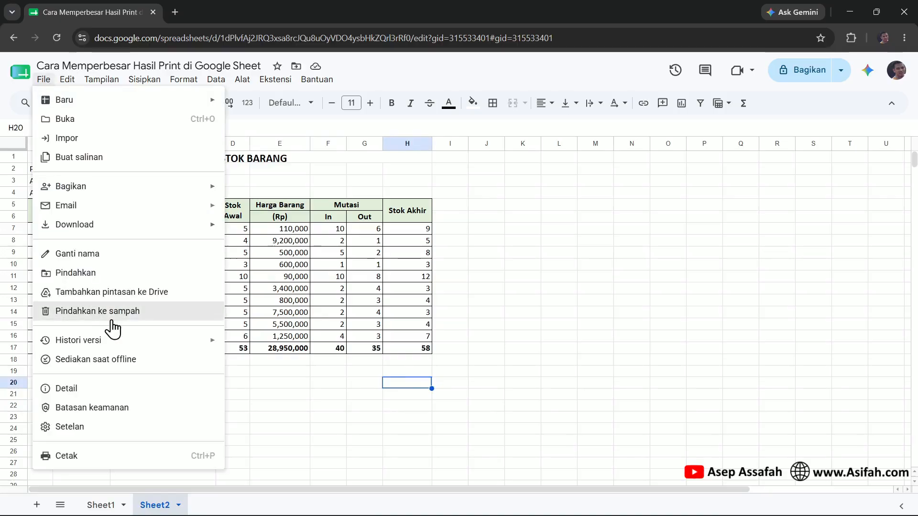
left_click(111, 457)
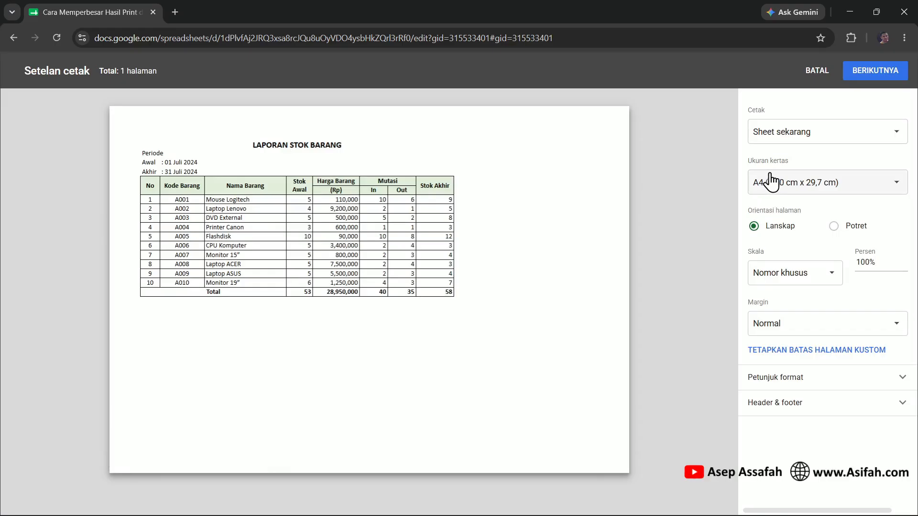
left_click(903, 189)
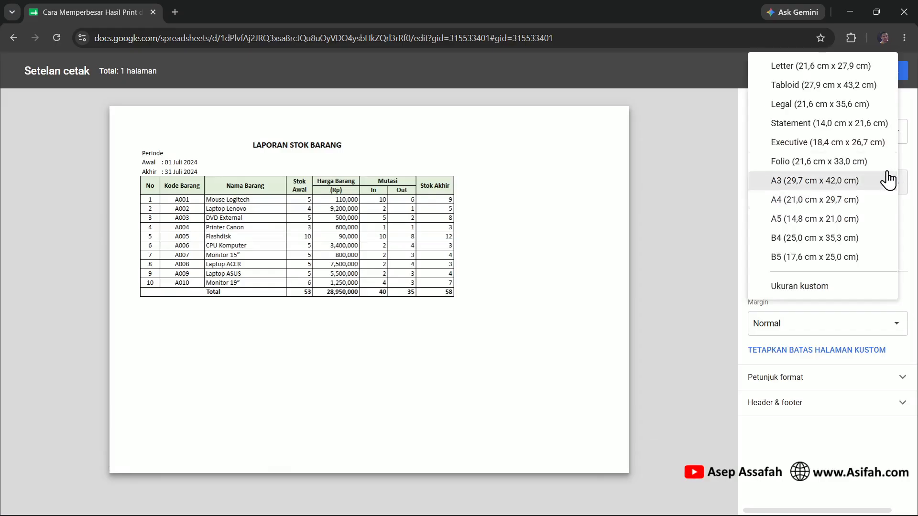
left_click(785, 200)
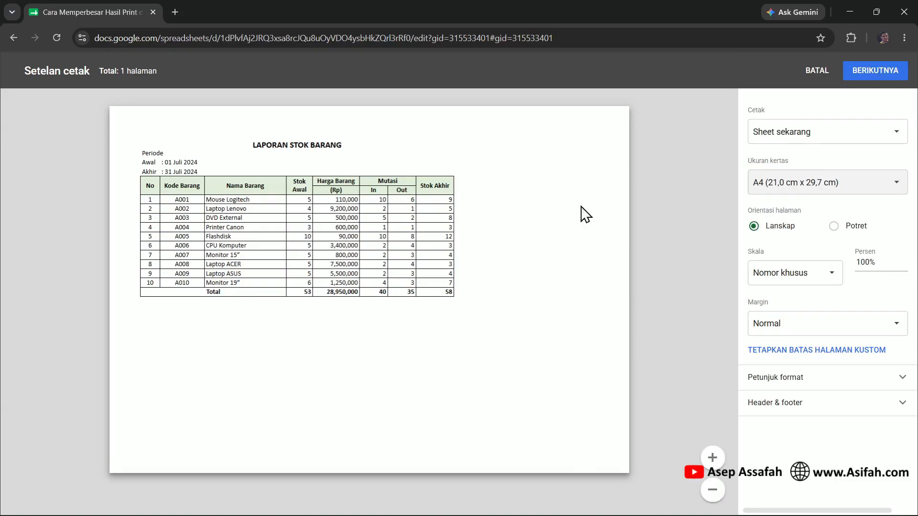
left_click(835, 227)
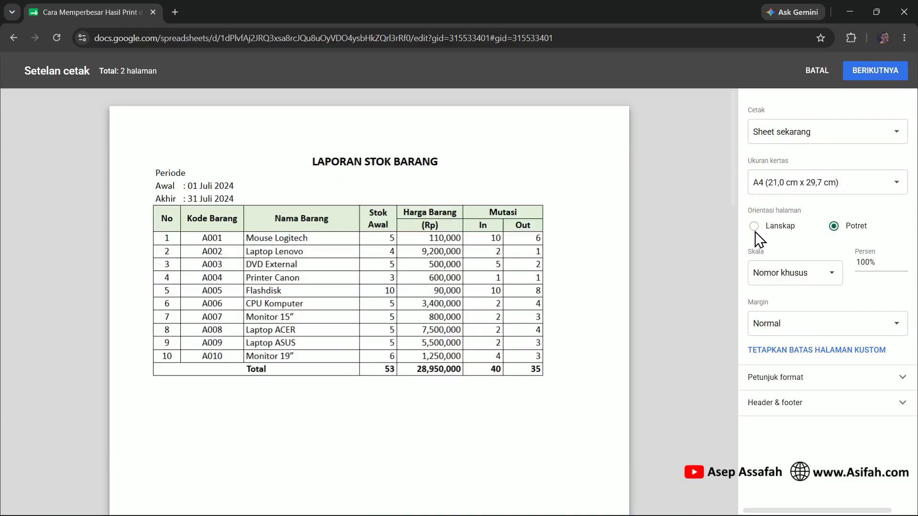
left_click(754, 226)
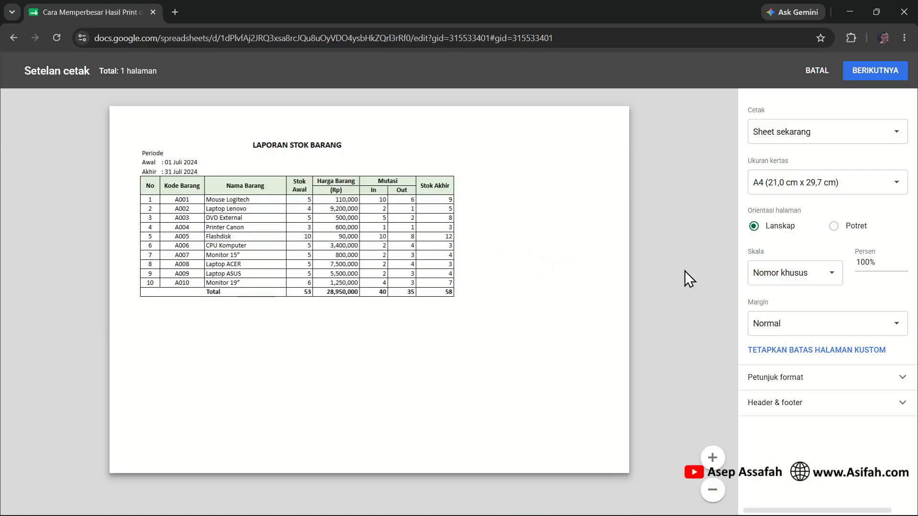
Step: Choose a custom-number print scale and set the percentage to 120
left_click(826, 281)
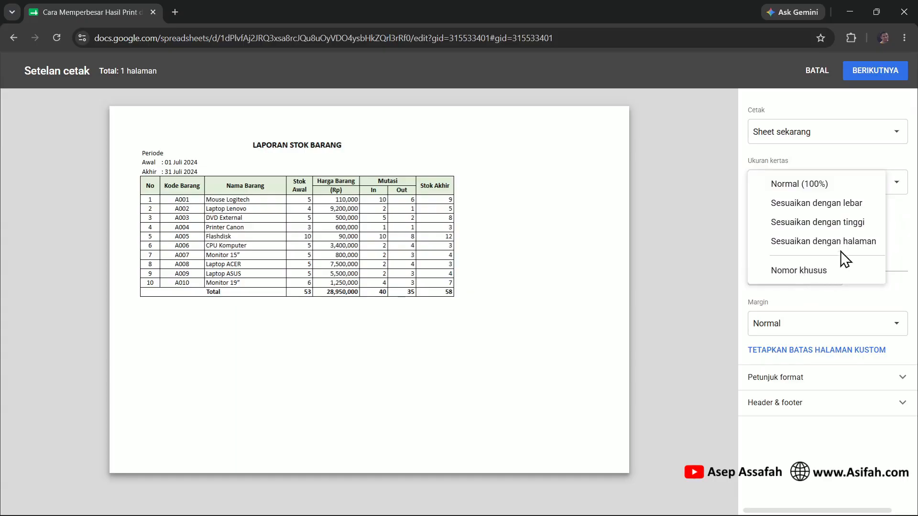
left_click(799, 271)
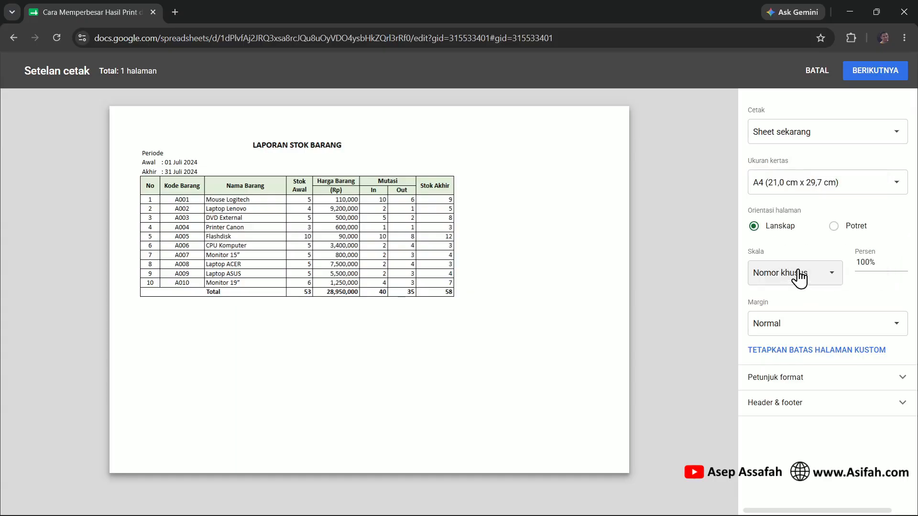
left_click(881, 263)
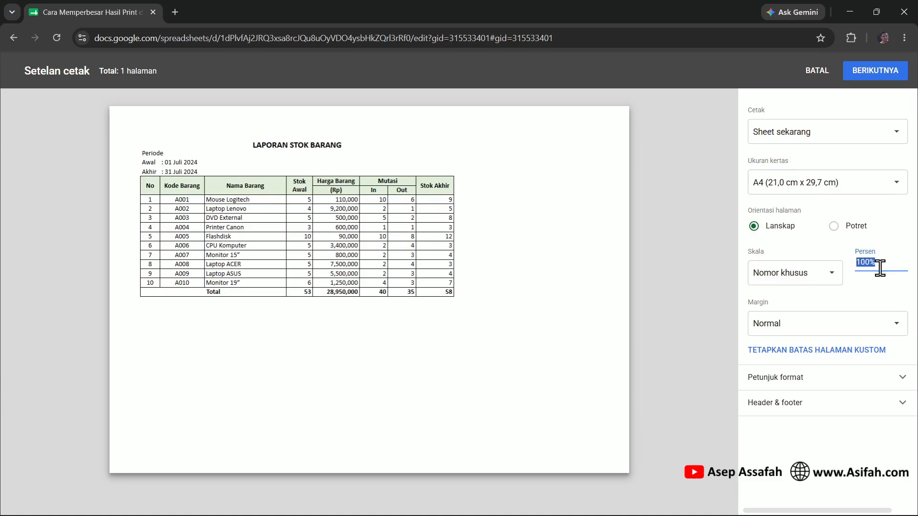
type("1")
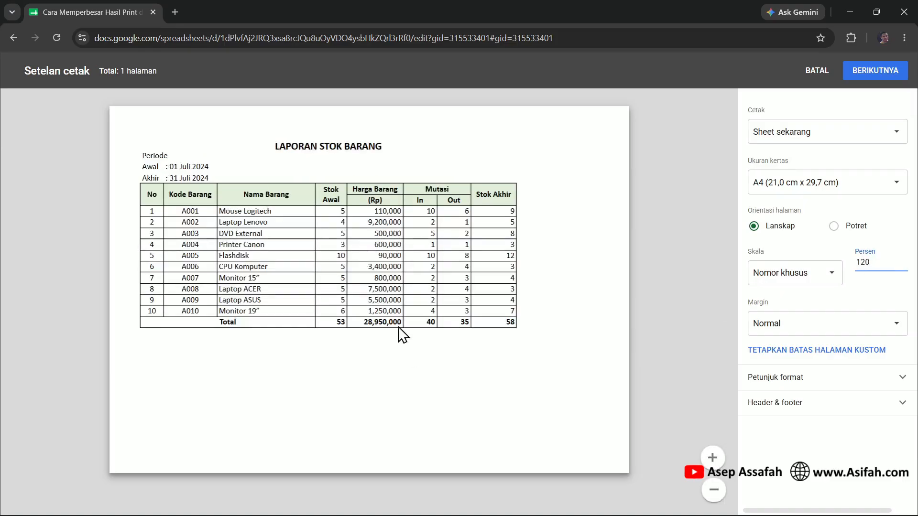
Step: Set the print scale to 150% and check all pages in the preview
left_click_drag(882, 262, 853, 263)
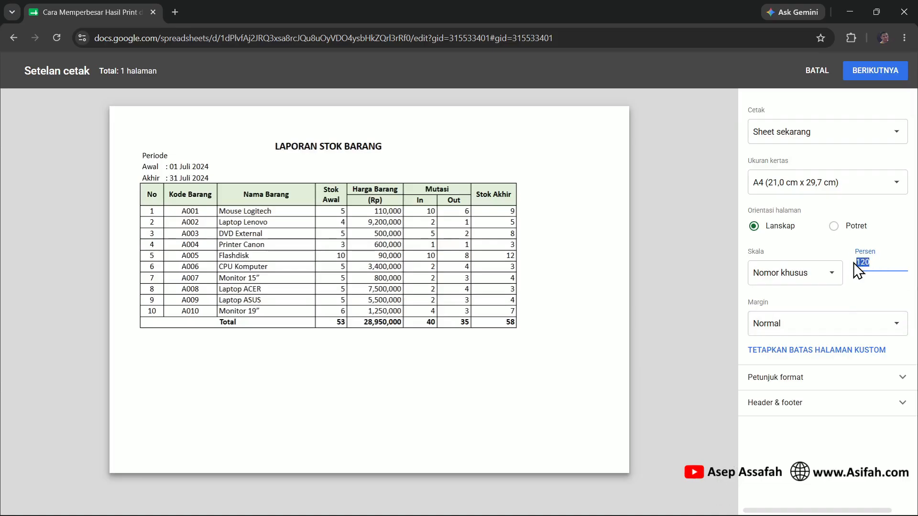
type("150")
scroll(637, 323, "down", 9)
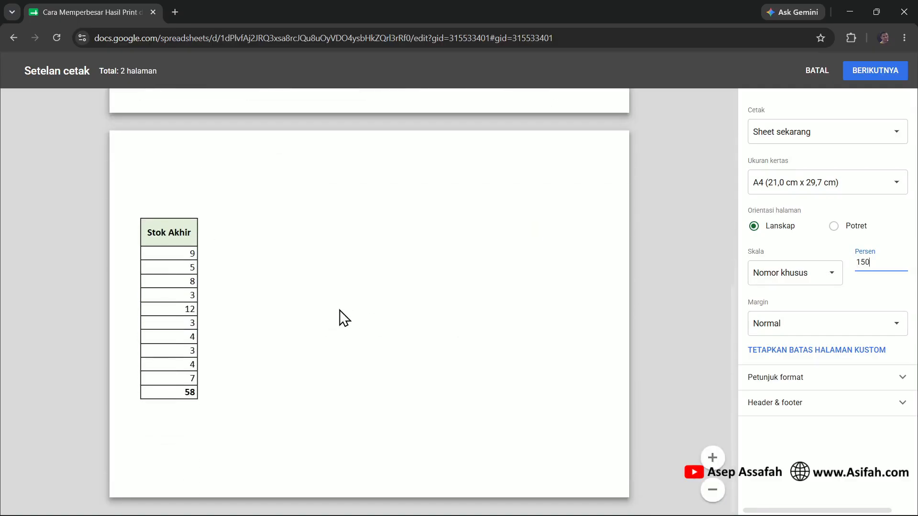
scroll(459, 340, "up", 6)
scroll(459, 340, "up", 3)
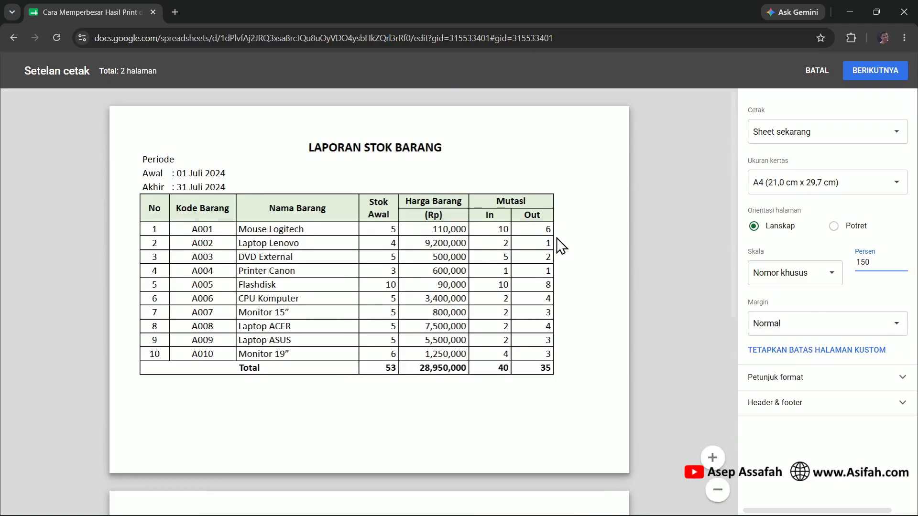
Step: Switch to custom margins and set the left and right page margins to 1 cm each
left_click(897, 328)
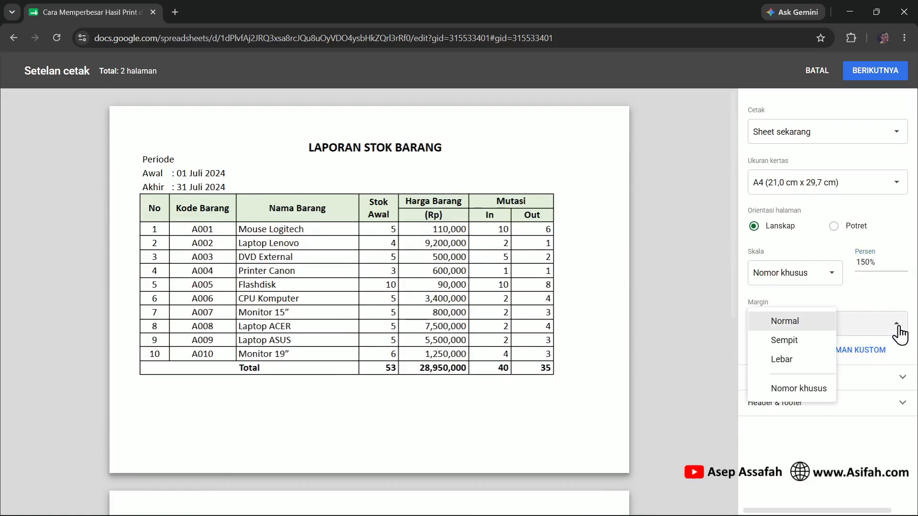
left_click(804, 395)
triple_click(164, 293)
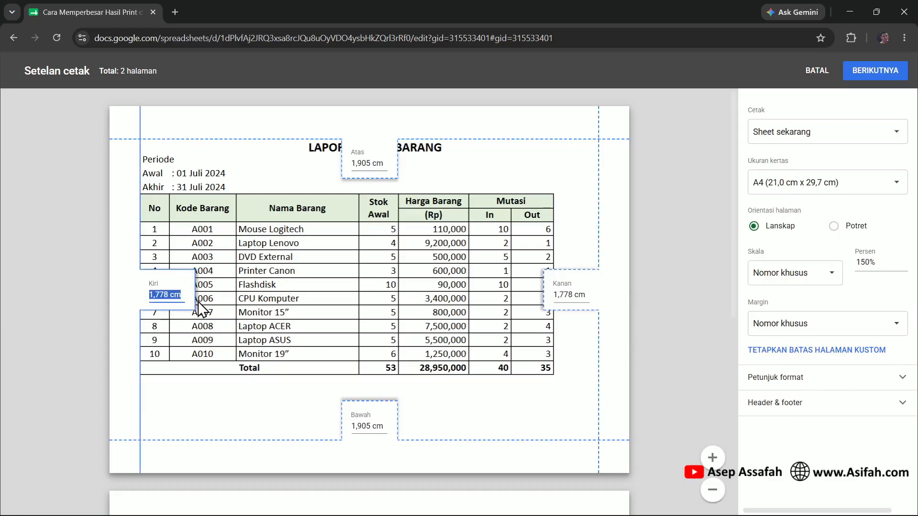
type("1")
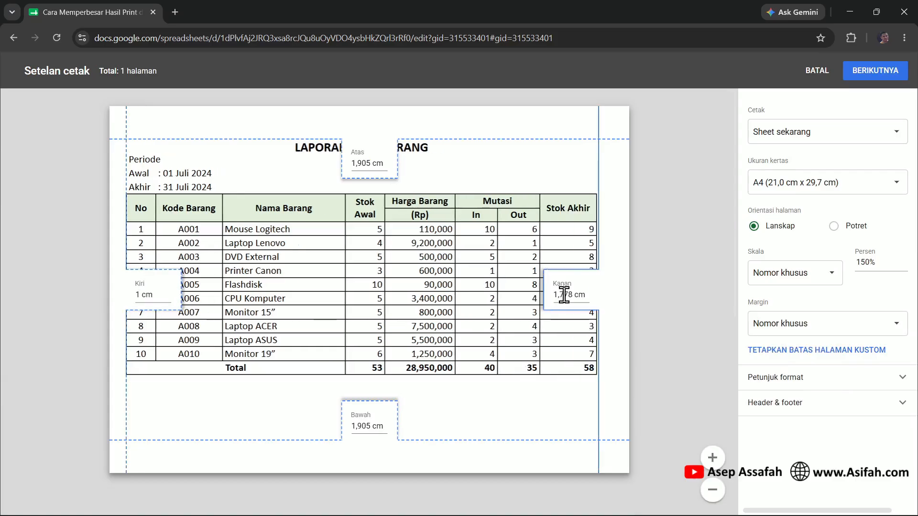
triple_click(564, 295)
type("1")
Step: Set the top and bottom page margins to 2 cm each
triple_click(370, 162)
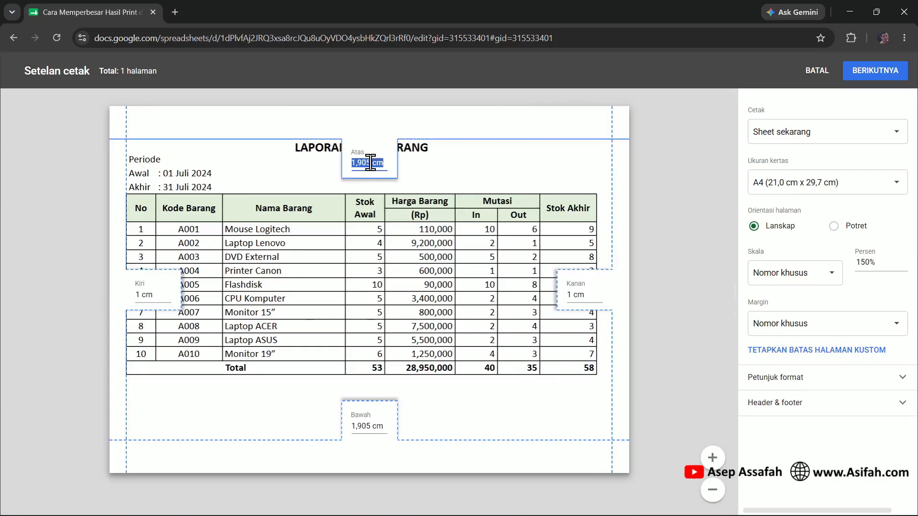
type("2")
triple_click(366, 426)
type("2")
left_click(405, 234)
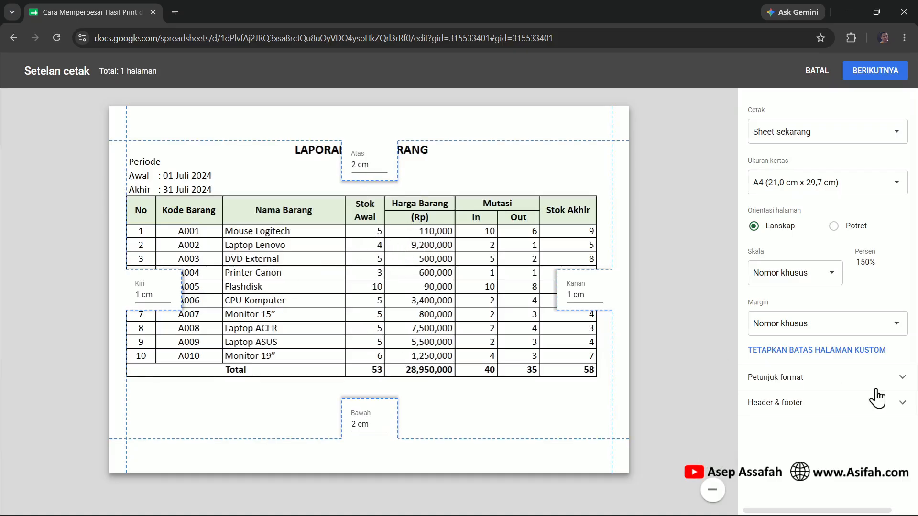
Step: Centre the table horizontally on the printed page with the Tengah alignment option
left_click(901, 383)
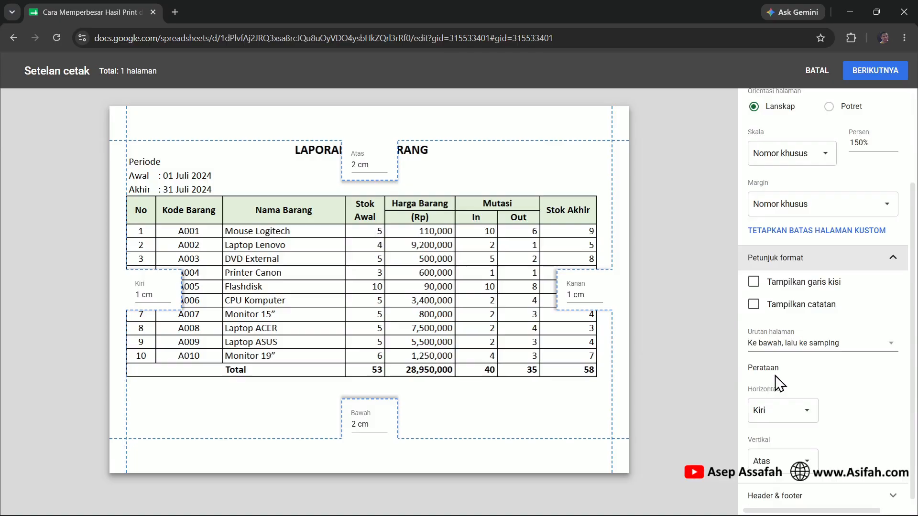
left_click(809, 420)
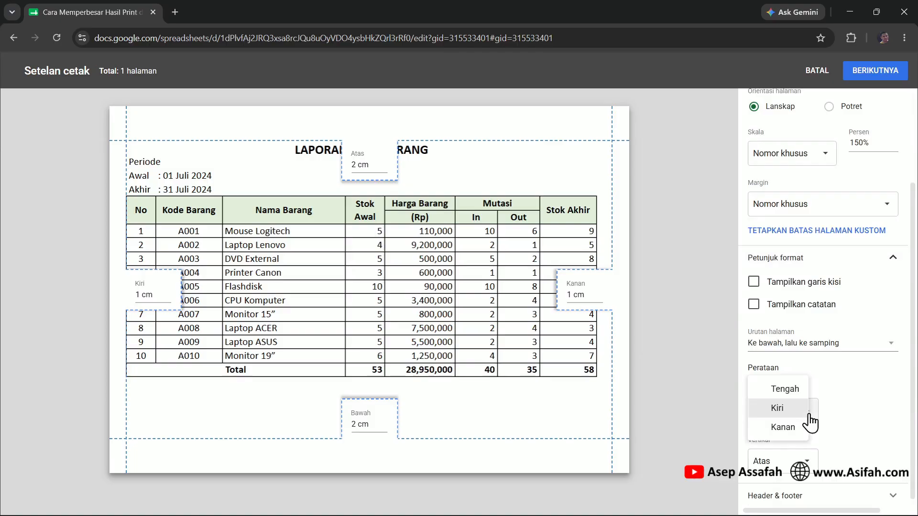
left_click(795, 392)
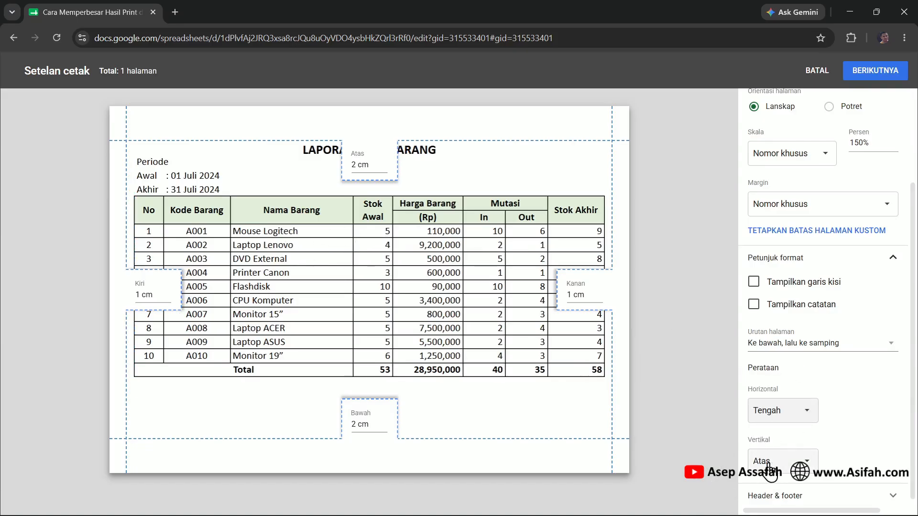
Step: Try the centred vertical alignment (Tengah) for the printed table and return it to Atas
left_click(812, 464)
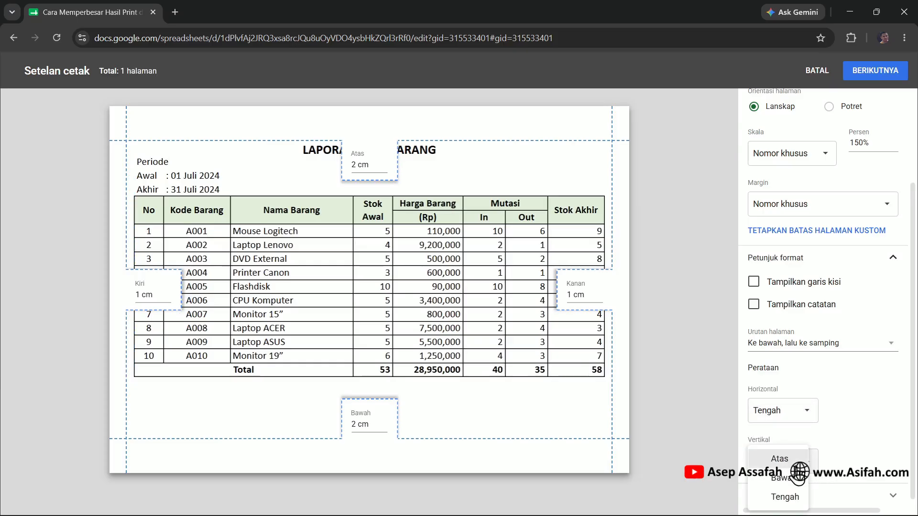
left_click(783, 497)
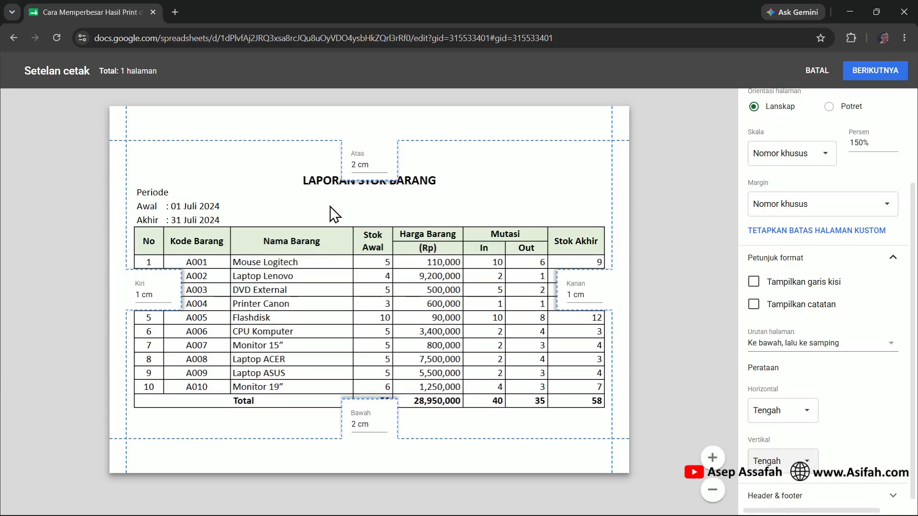
left_click(813, 460)
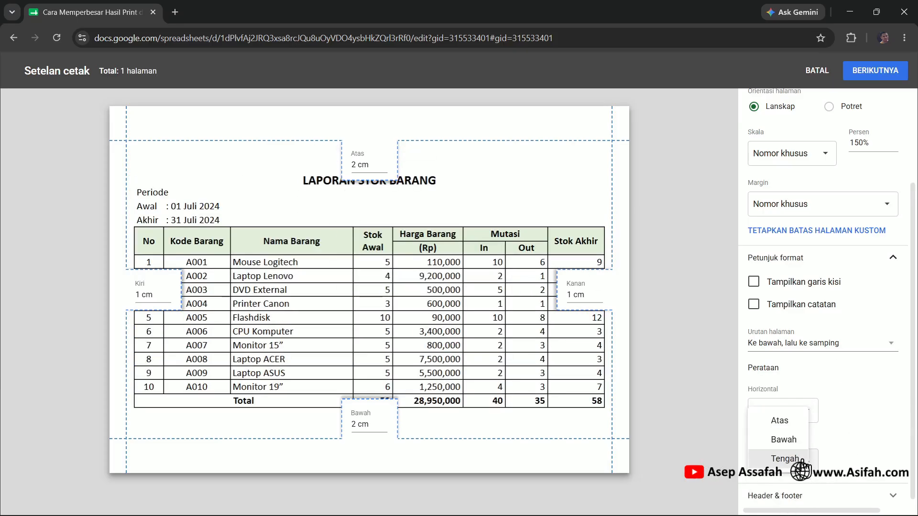
left_click(788, 421)
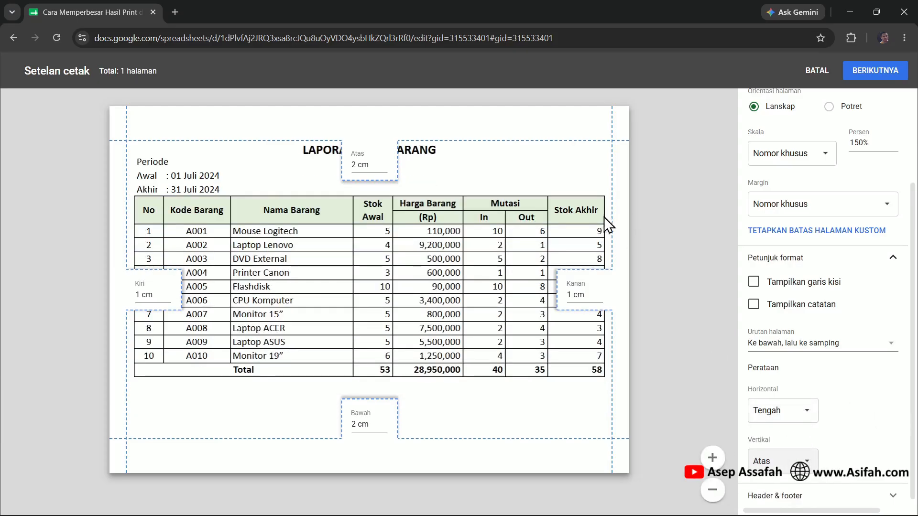
Step: Fine-tune the custom print scale to 152% so the table fills the page width
left_click(883, 153)
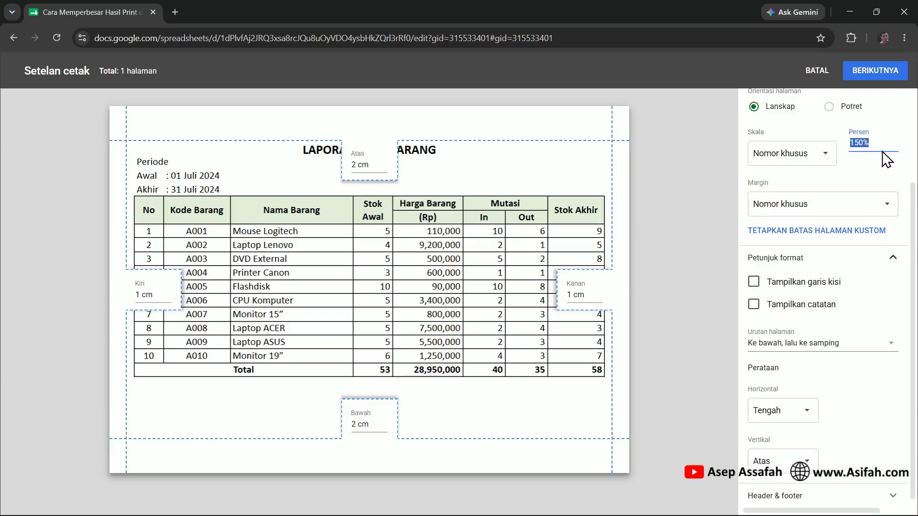
type("1")
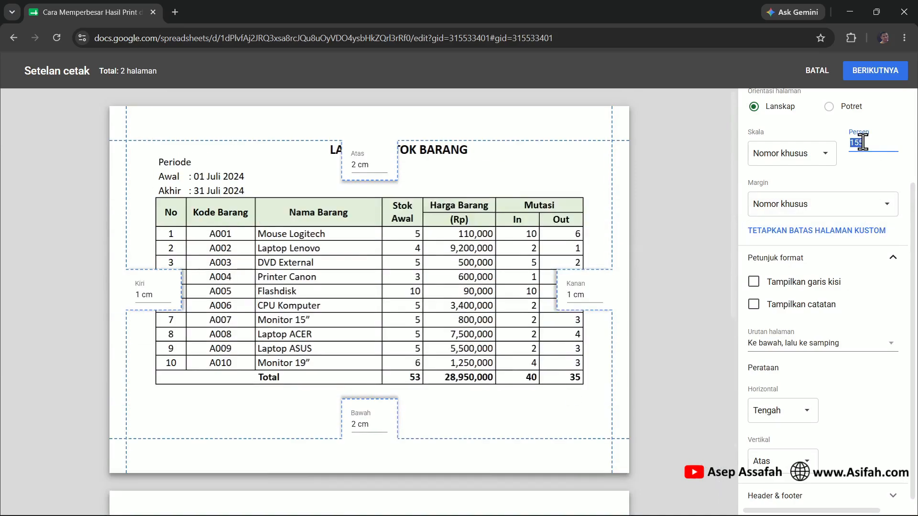
type("1")
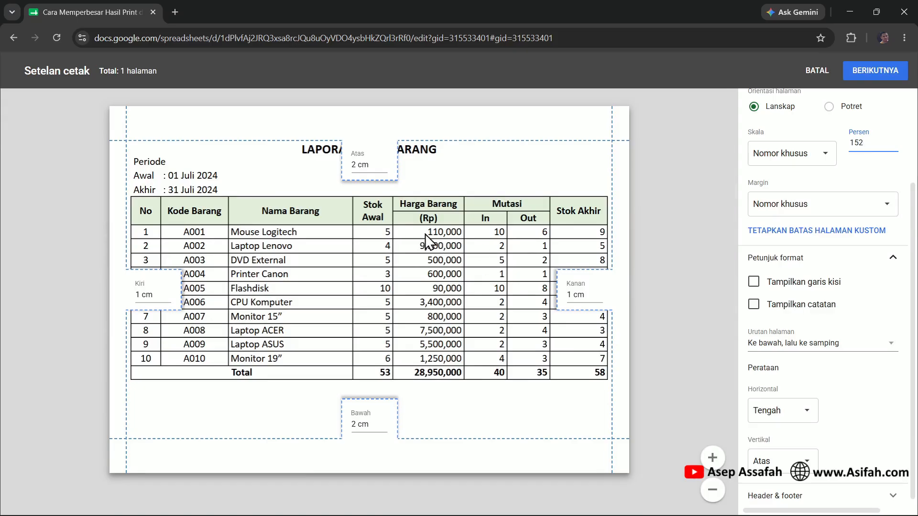
Step: Continue to the print dialog and select the EPSON-L565 (L565 Series) printer as the destination
left_click(878, 82)
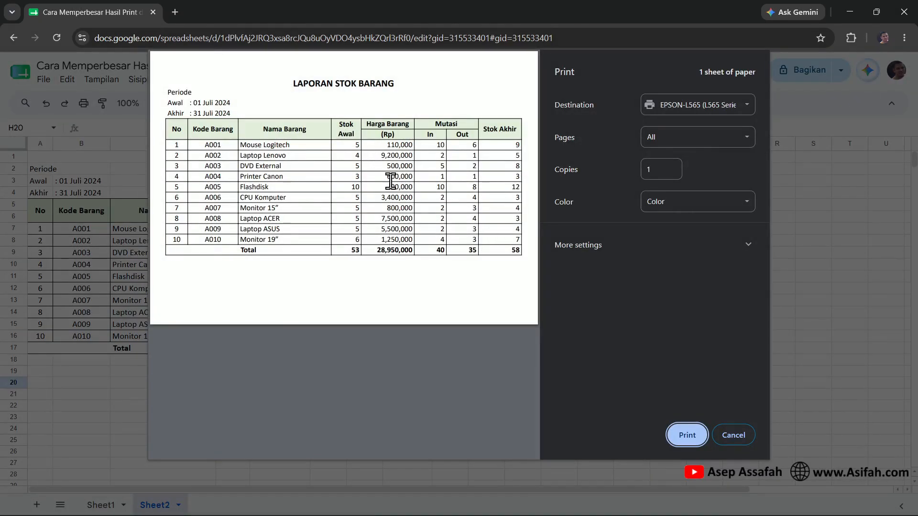
left_click(745, 107)
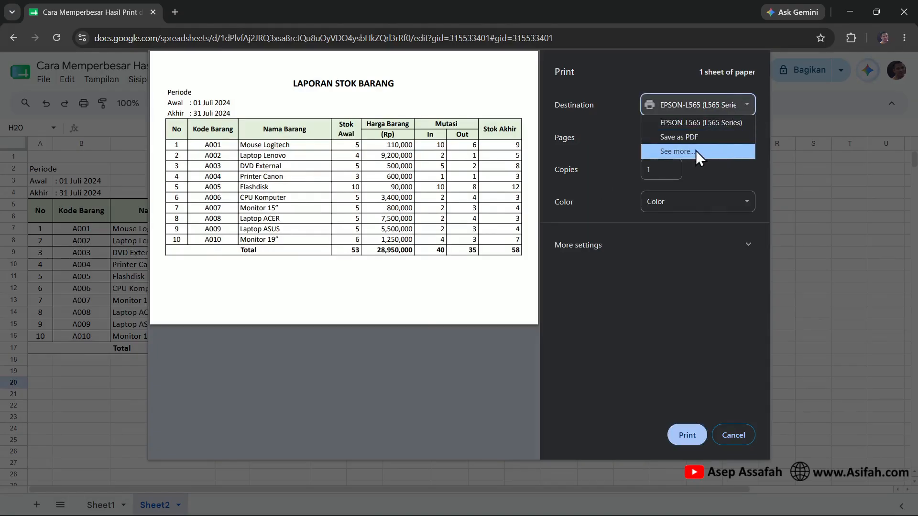
left_click(699, 124)
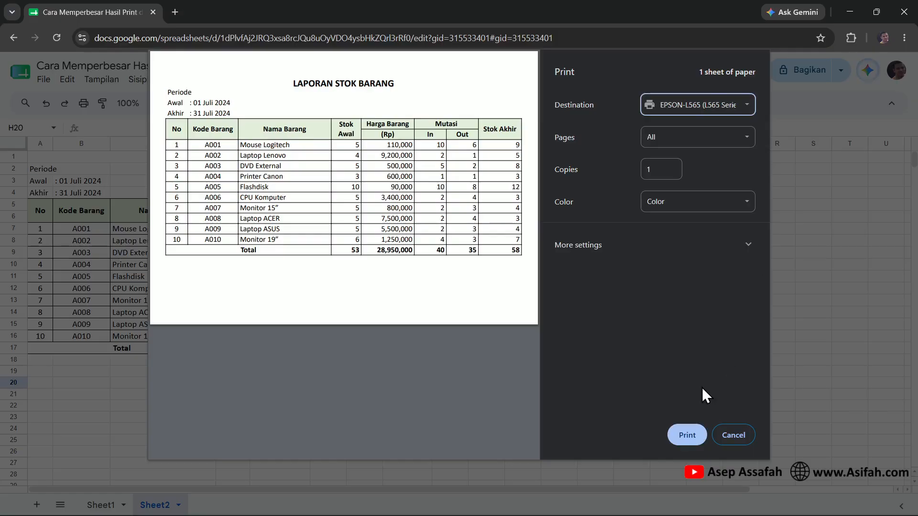